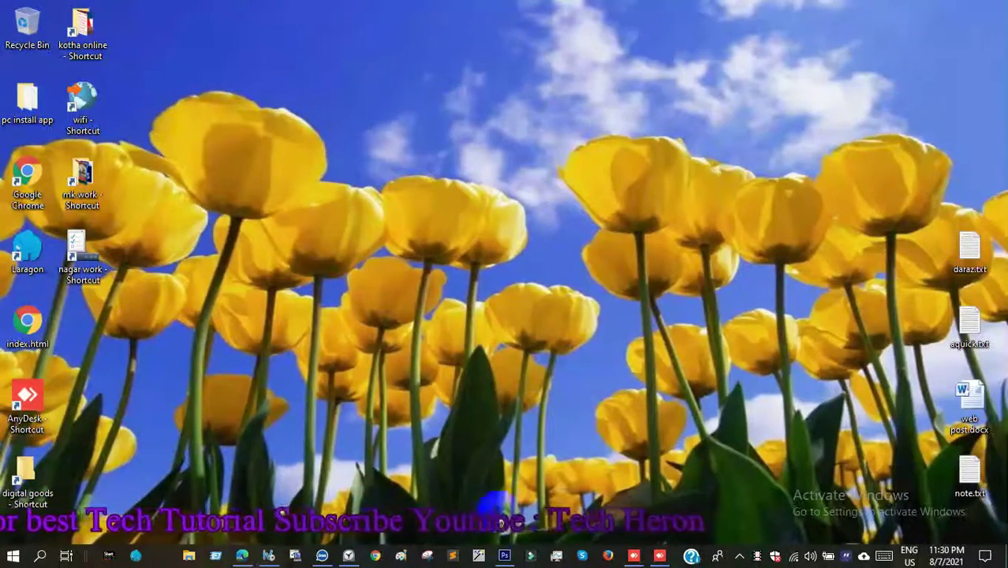
# Create a new 500 × 300 pixel, 72 ppi document with a white background
pyautogui.click(504, 557)
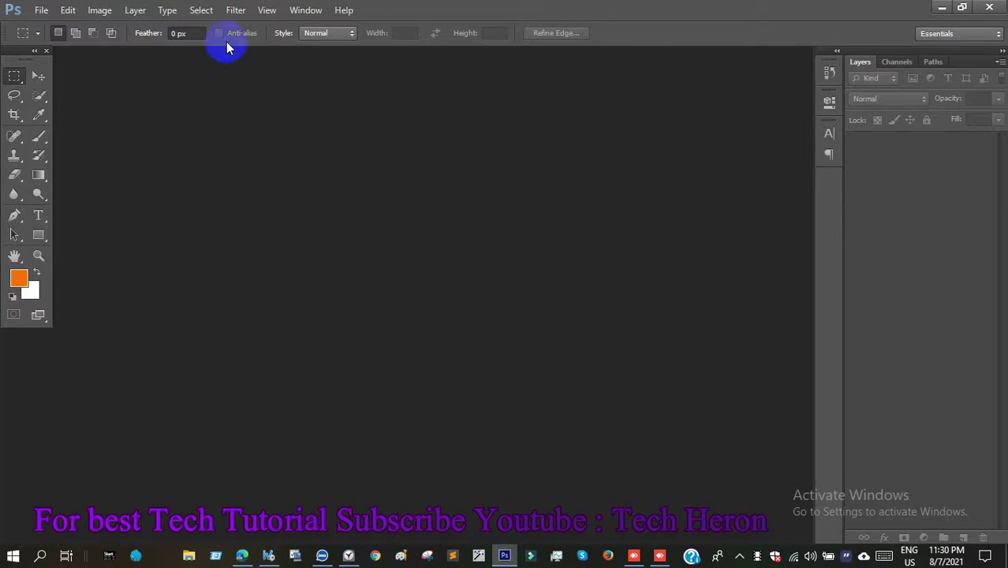
pyautogui.click(41, 10)
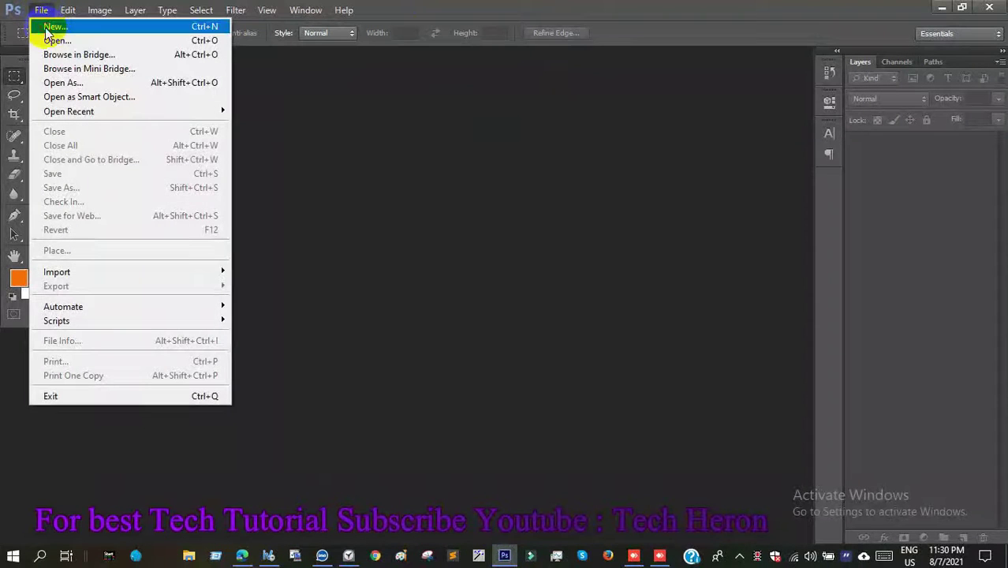
pyautogui.click(48, 27)
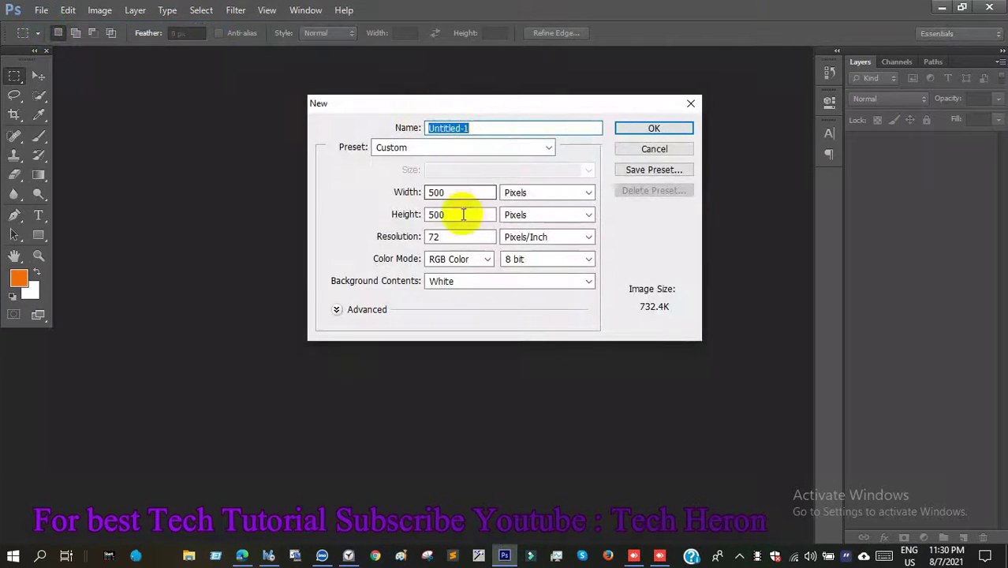
pyautogui.click(465, 190)
pyautogui.click(453, 214)
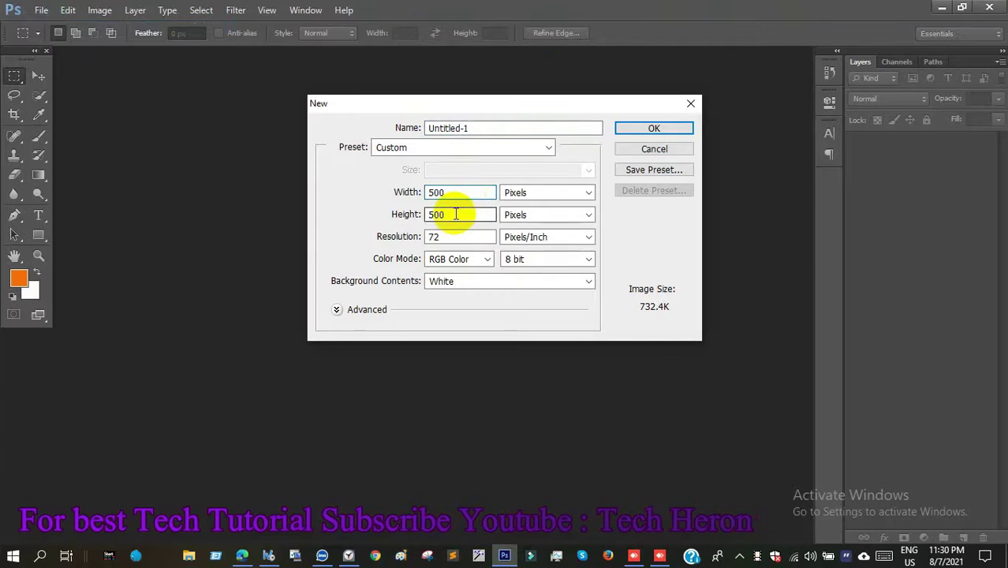
pyautogui.moveTo(450, 192); pyautogui.dragTo(418, 191)
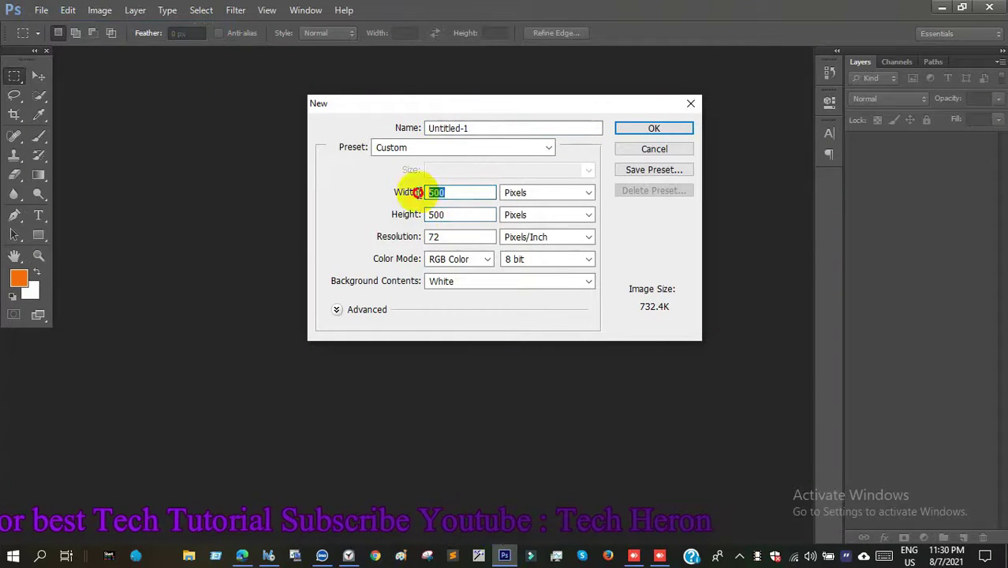
pyautogui.moveTo(449, 193)
pyautogui.mouseDown()
pyautogui.moveTo(417, 192)
pyautogui.moveTo(411, 214)
pyautogui.mouseUp()
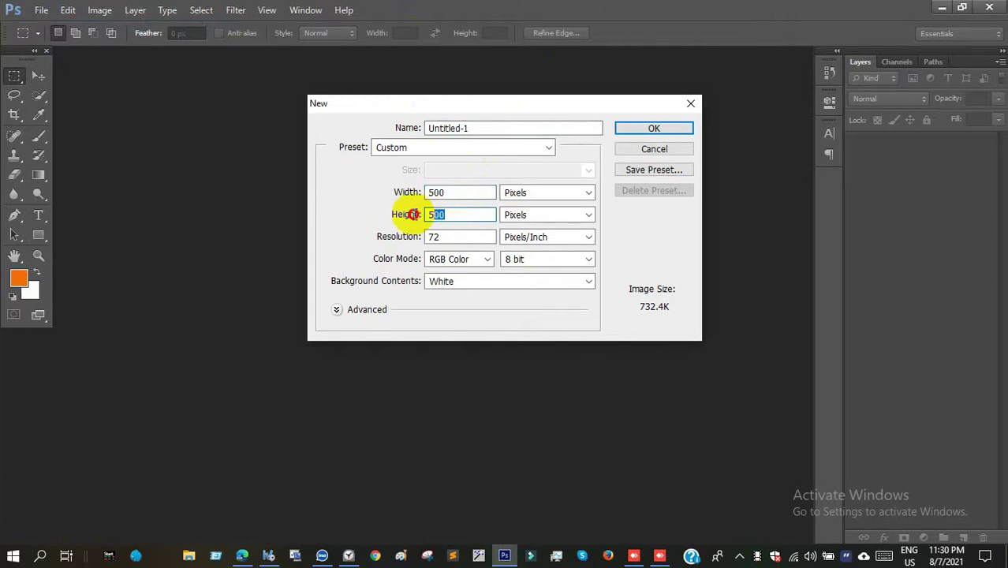
pyautogui.doubleClick(436, 193)
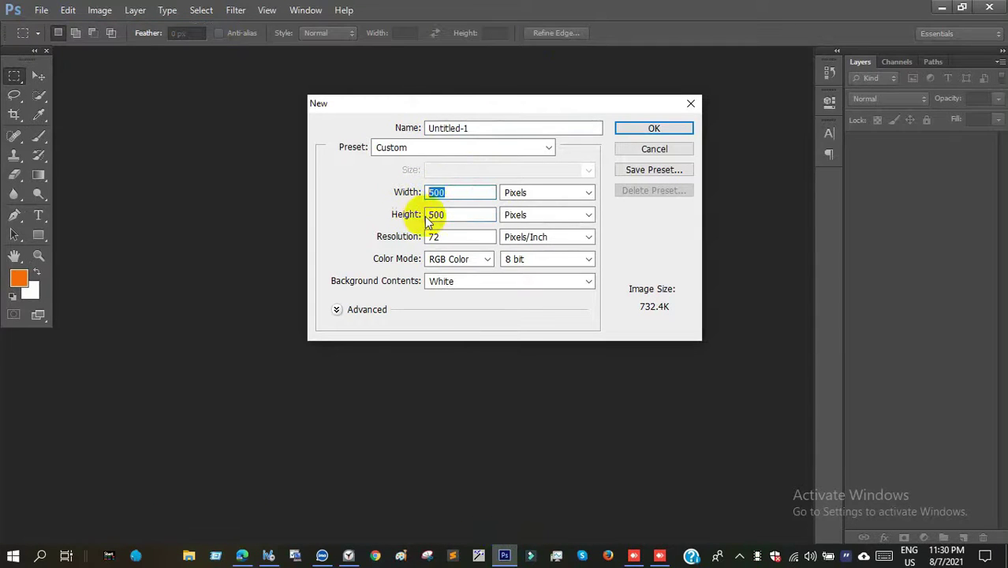
pyautogui.moveTo(448, 216); pyautogui.dragTo(411, 216)
pyautogui.write('300')
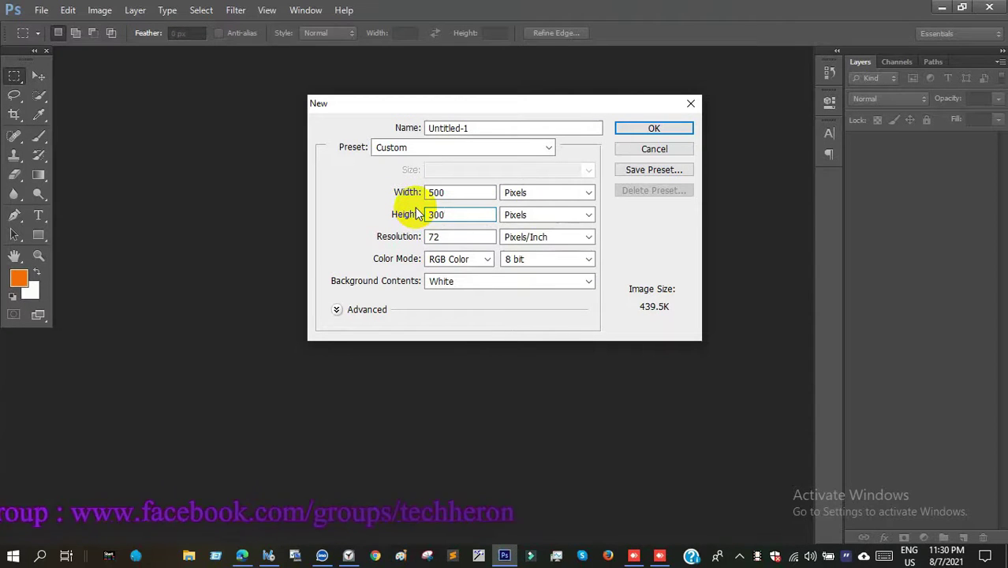
pyautogui.click(647, 128)
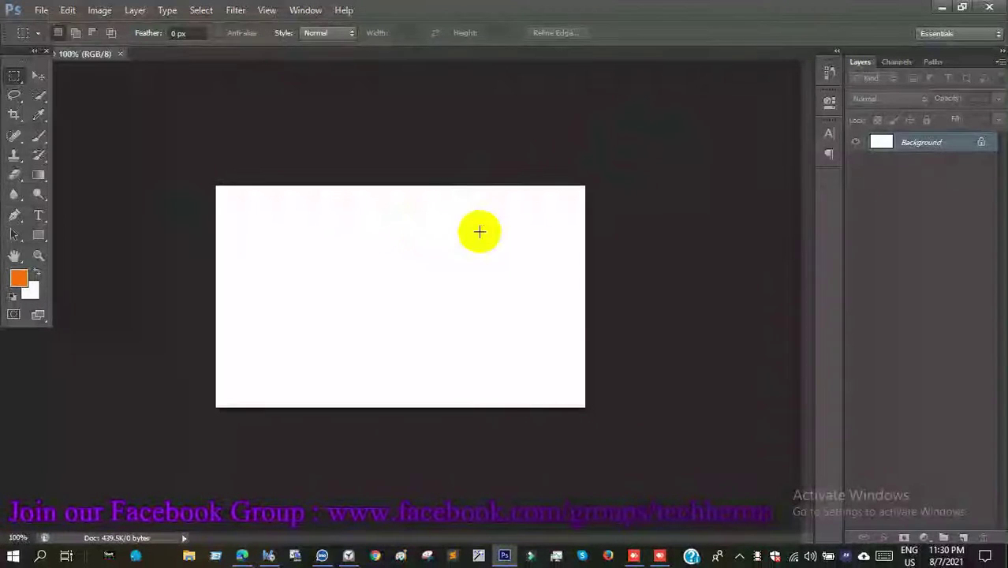
# Make a second white document, Untitled-2, sized 500 × 500 pixels
pyautogui.click(178, 152)
pyautogui.click(226, 129)
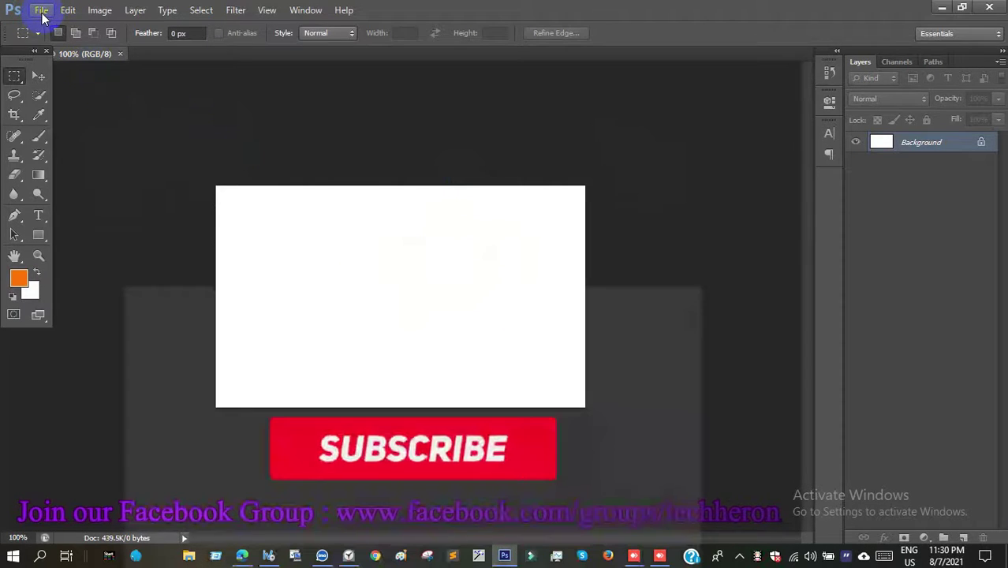
pyautogui.click(43, 11)
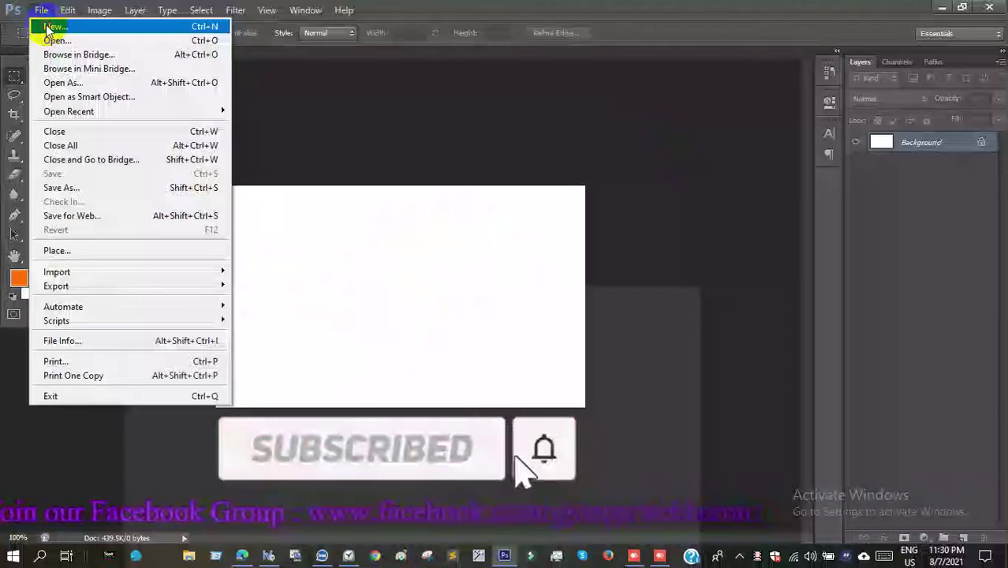
pyautogui.click(52, 27)
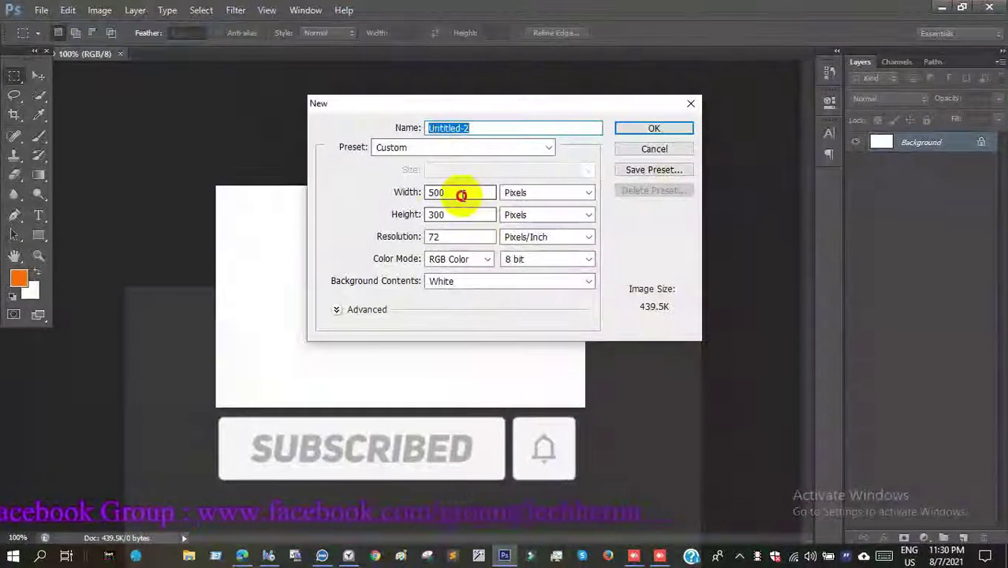
pyautogui.doubleClick(462, 193)
pyautogui.doubleClick(455, 219)
pyautogui.write('500')
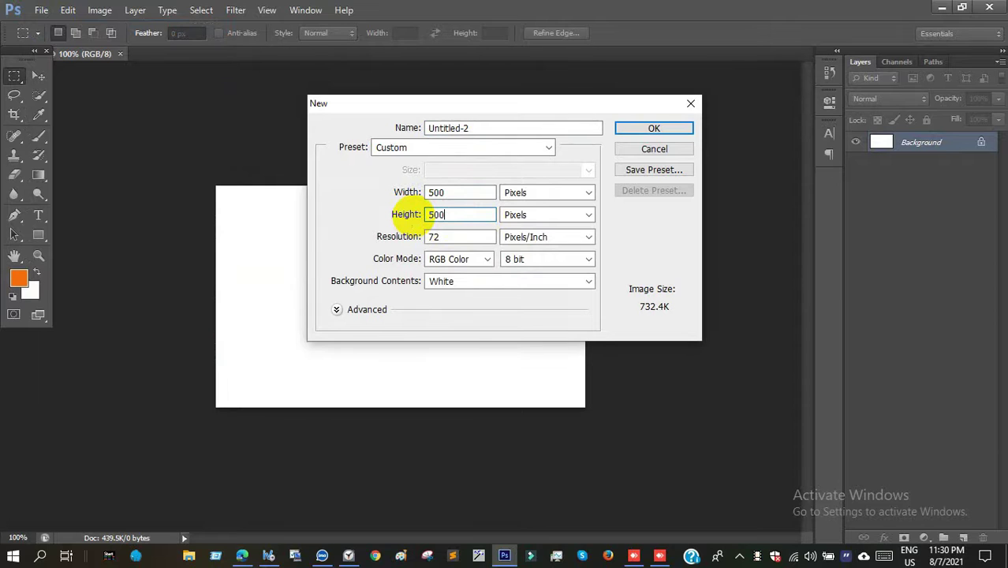
pyautogui.press('Return')
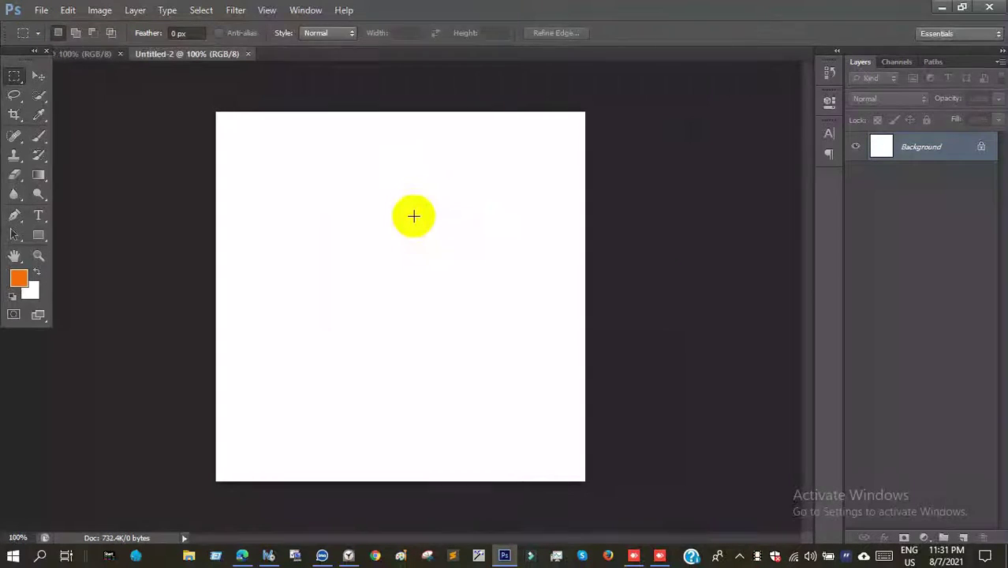
pyautogui.click(212, 321)
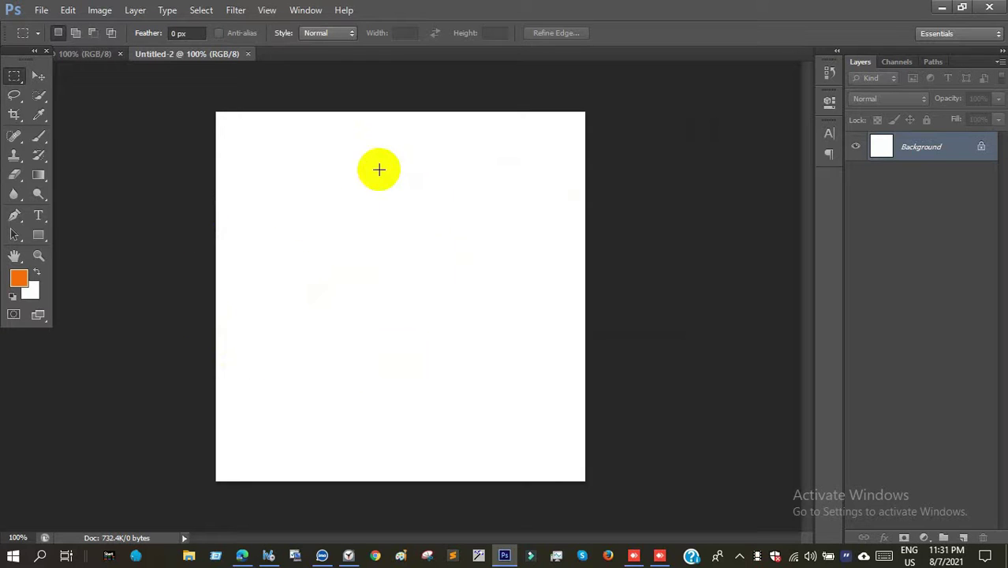
pyautogui.click(377, 557)
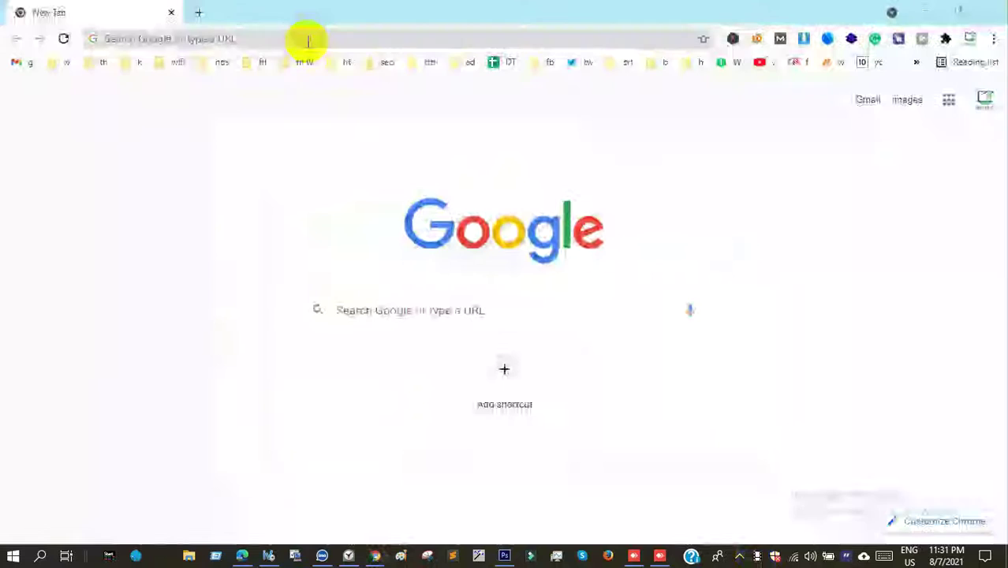
# Search Google for 'vivo creame' and show the image results
pyautogui.click(305, 37)
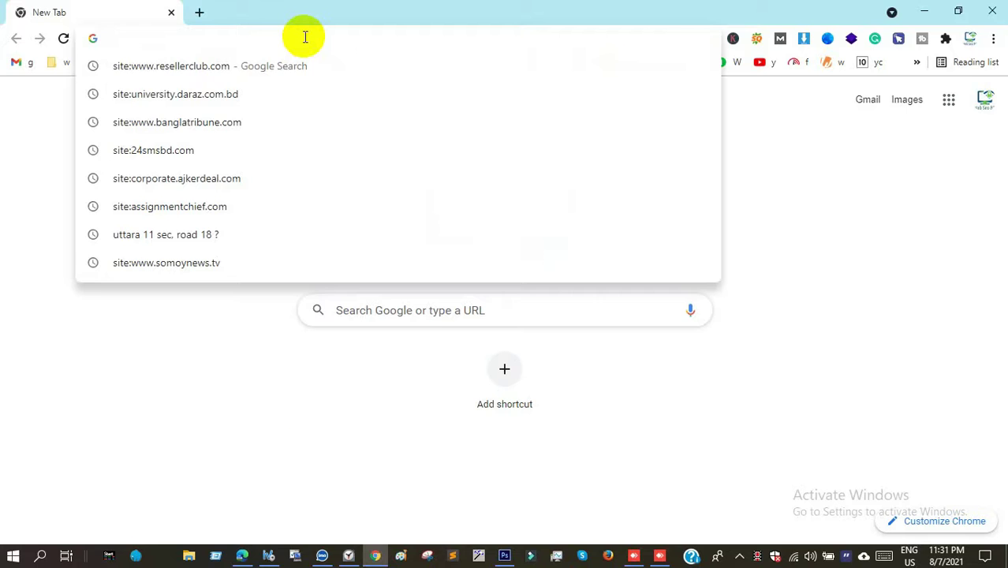
pyautogui.write('vivo ')
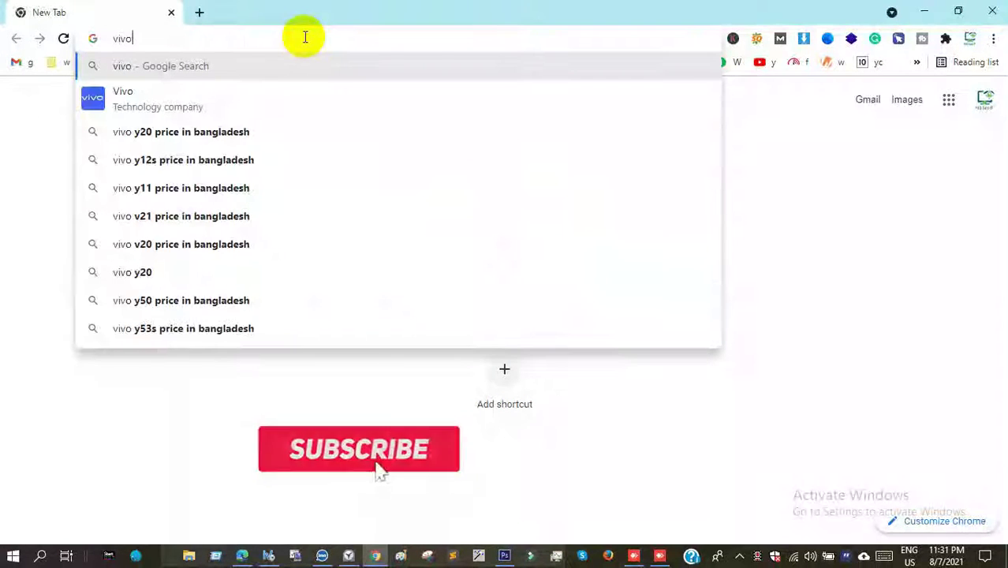
pyautogui.write('creame')
pyautogui.press('Return')
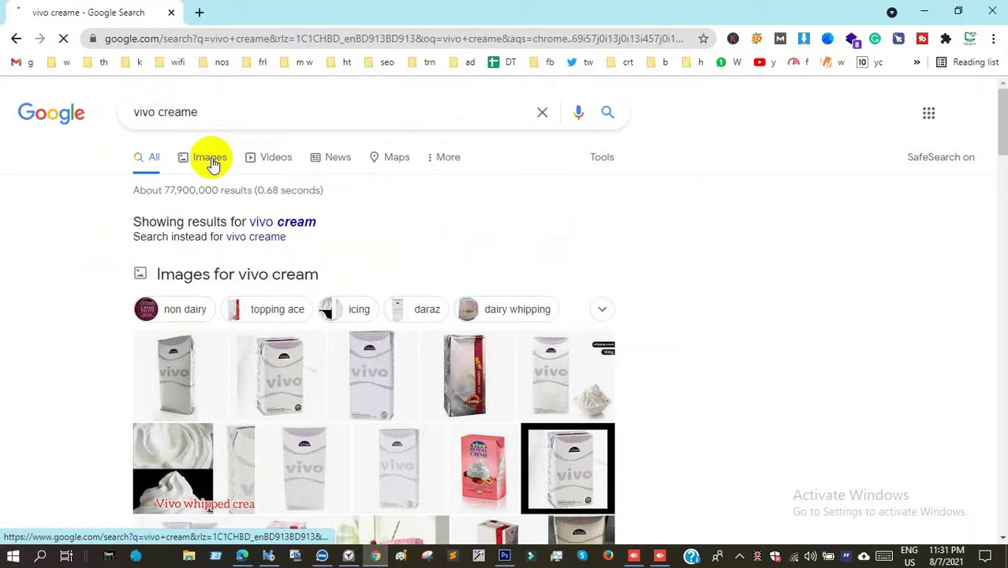
pyautogui.click(211, 161)
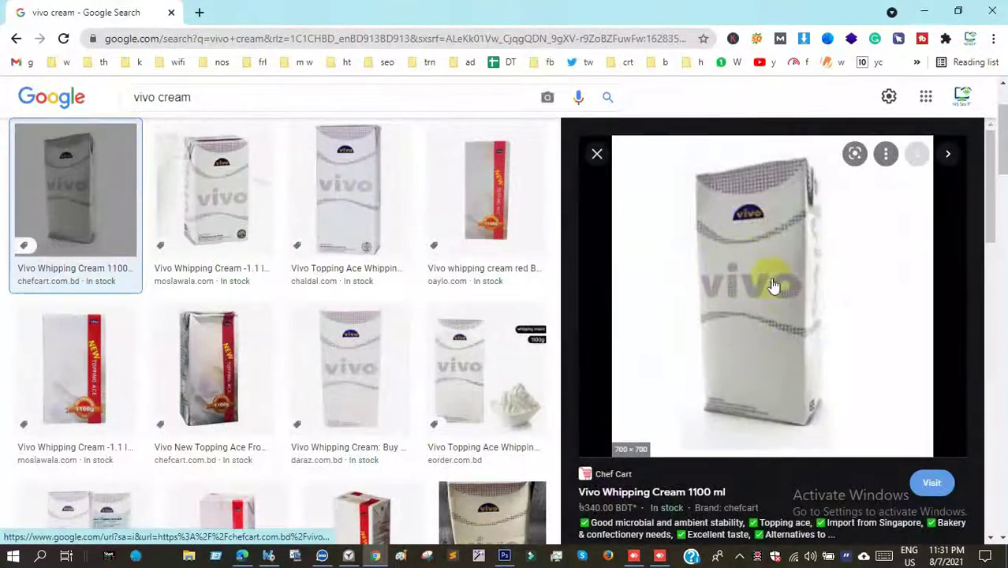
# Copy the Vivo Whipping Cream 1100 ml carton image to the clipboard
pyautogui.rightClick(736, 218)
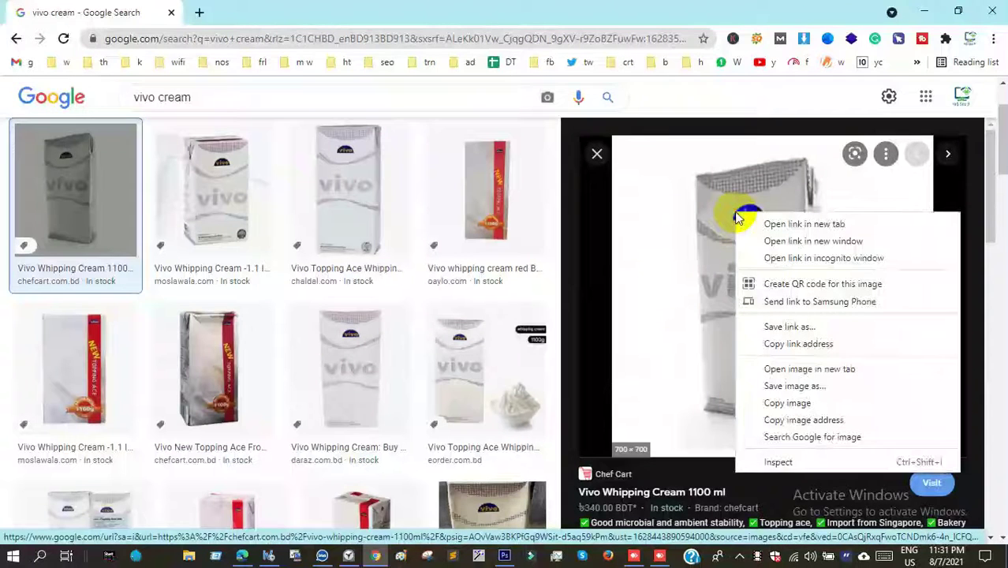
pyautogui.click(805, 404)
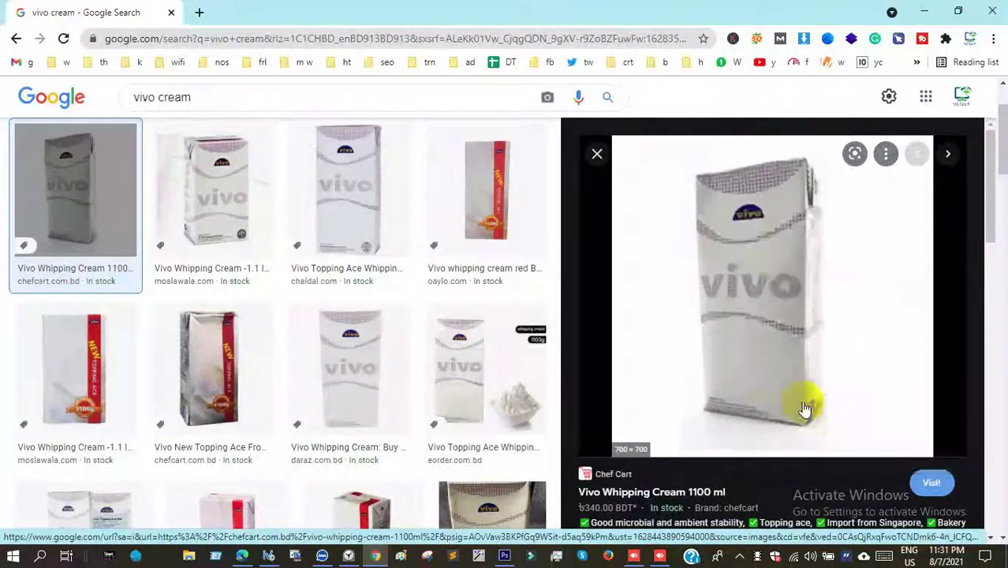
pyautogui.click(505, 556)
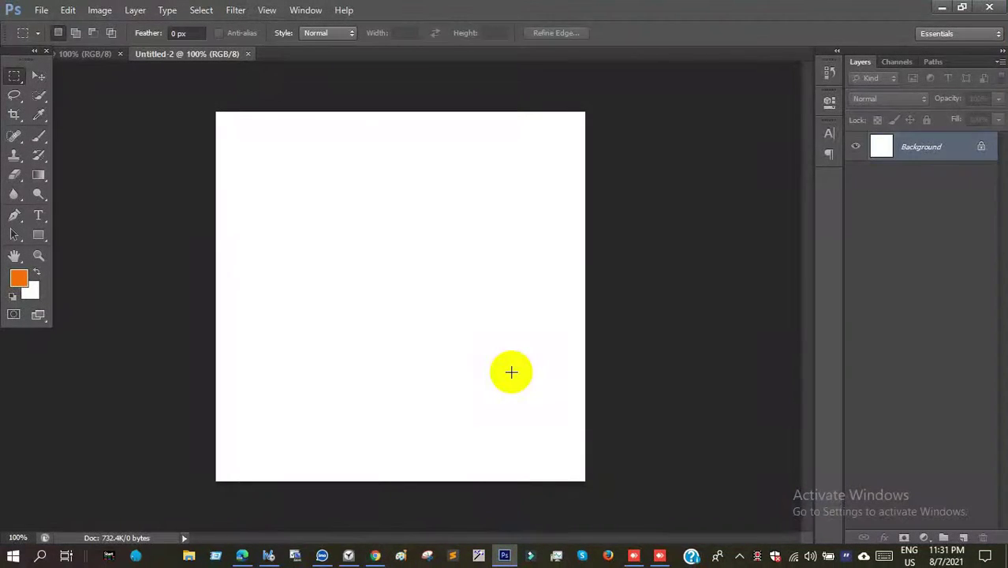
# Paste the carton picture into Untitled-2 as Layer 1 and enter Free Transform
pyautogui.hotkey('ctrl', 'v')
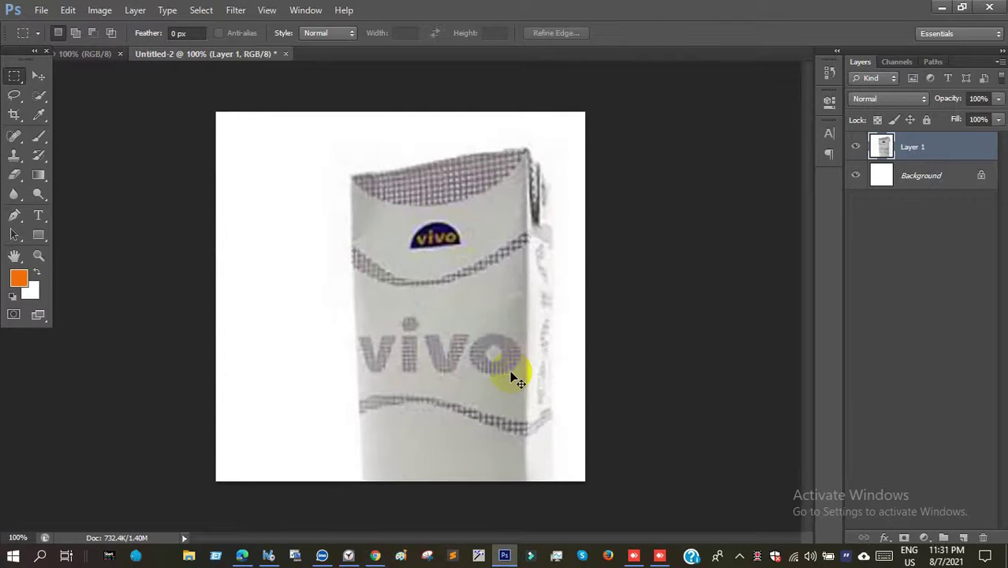
pyautogui.hotkey('ctrl', 't')
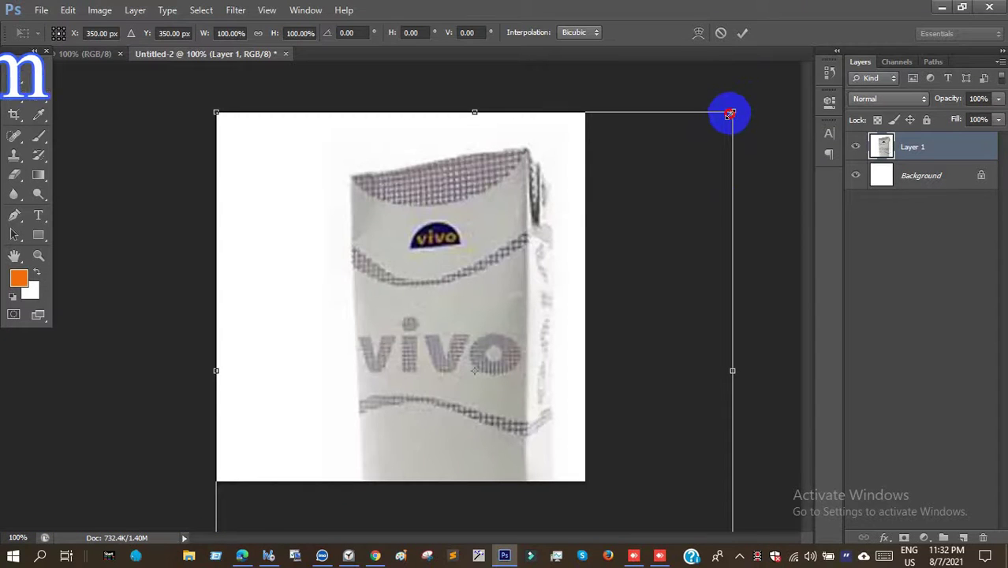
# Scale the carton layer to 75.43%, centre it on the canvas, and commit the transform
pyautogui.moveTo(729, 113); pyautogui.dragTo(418, 361)
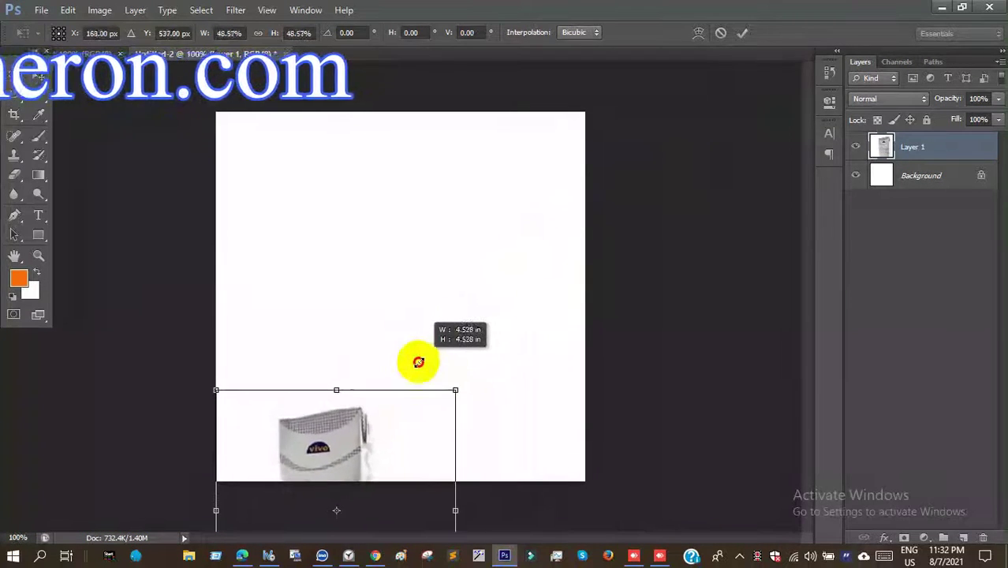
pyautogui.moveTo(418, 362); pyautogui.dragTo(416, 360)
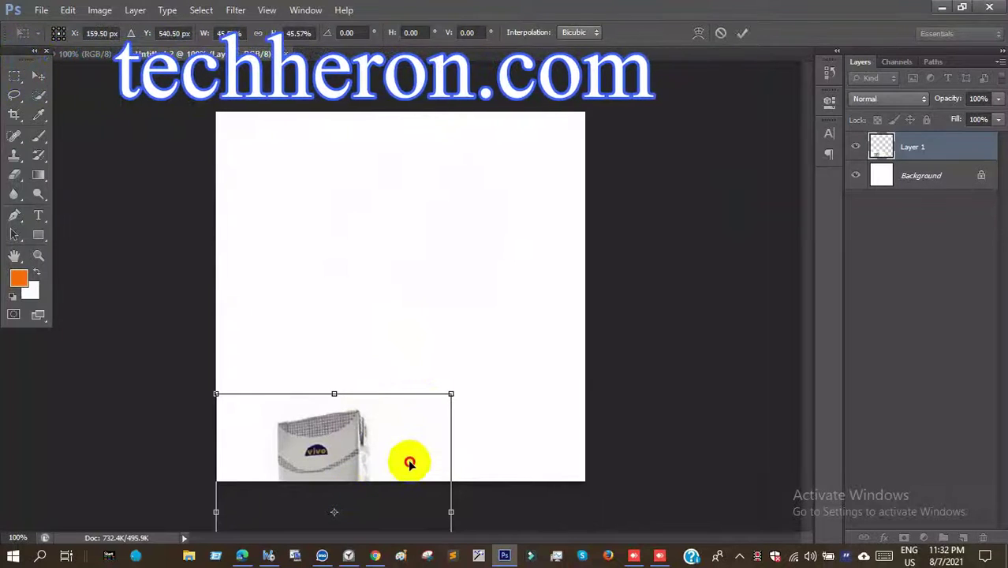
pyautogui.moveTo(408, 465); pyautogui.dragTo(390, 193)
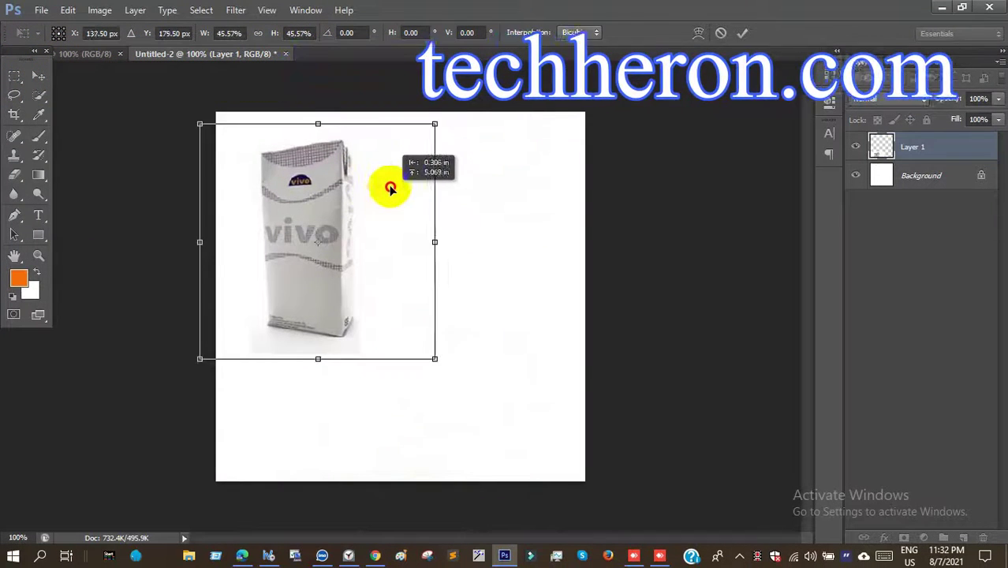
pyautogui.moveTo(391, 194); pyautogui.dragTo(392, 180)
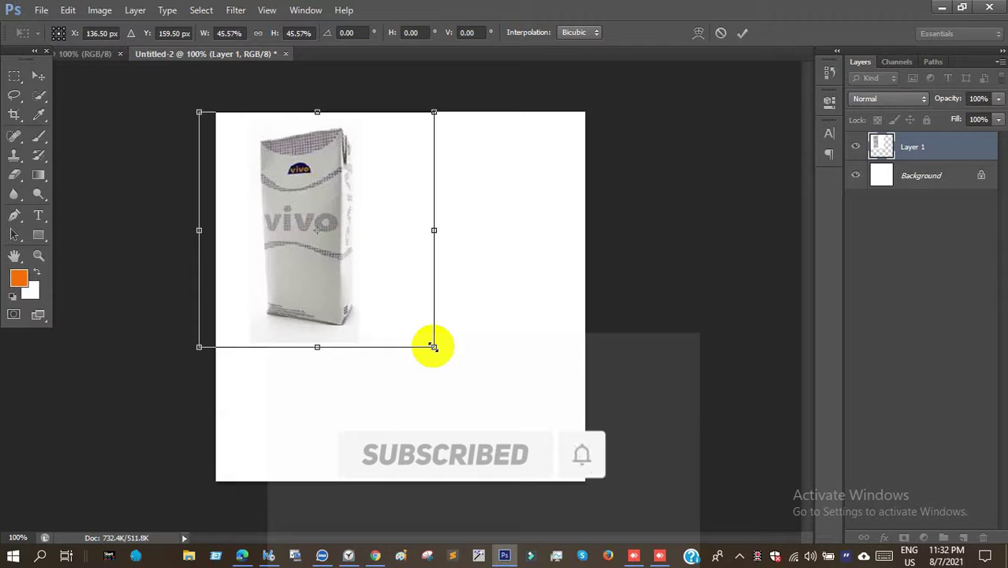
pyautogui.moveTo(433, 347); pyautogui.dragTo(555, 465)
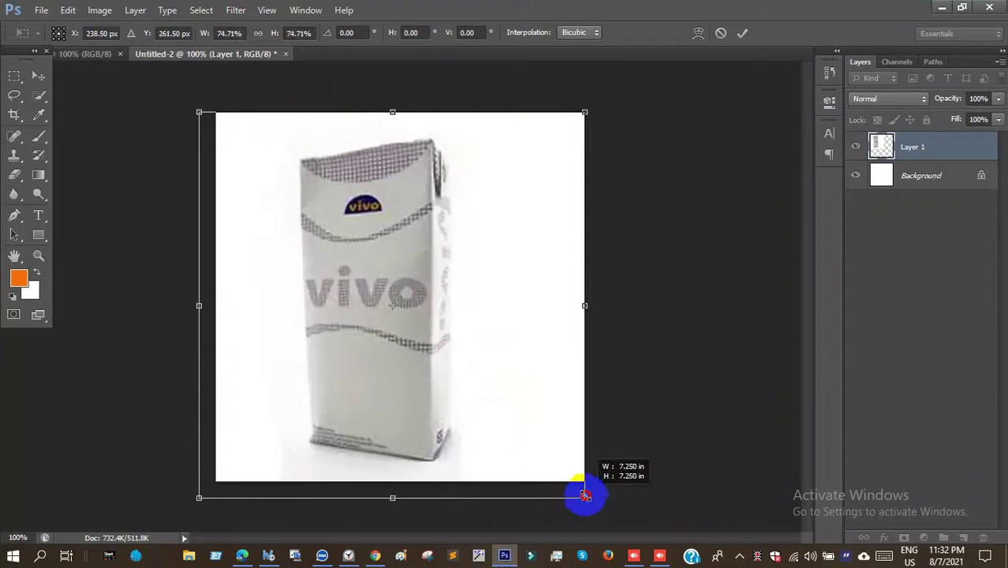
pyautogui.moveTo(554, 465); pyautogui.dragTo(588, 501)
pyautogui.moveTo(548, 432); pyautogui.dragTo(557, 432)
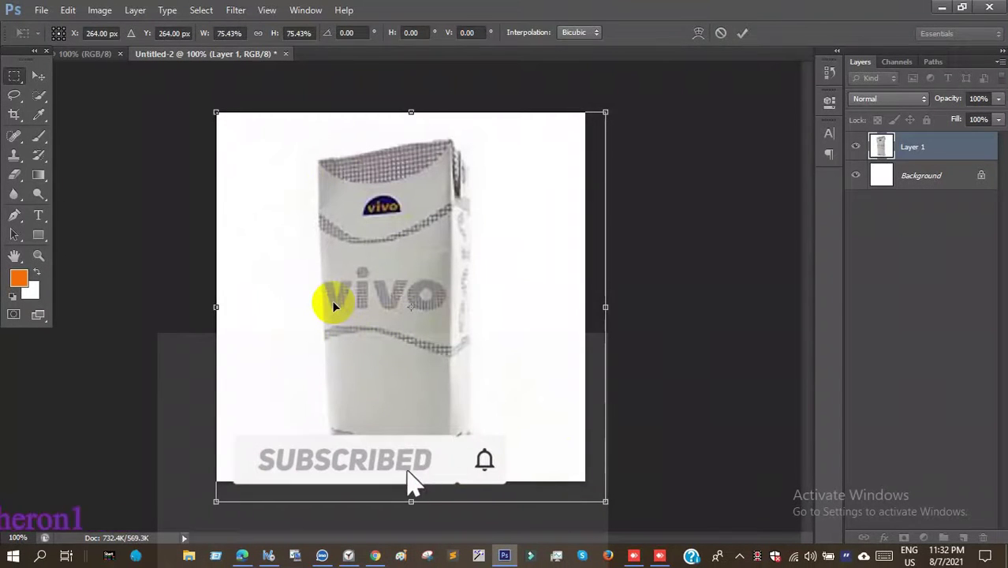
pyautogui.press('Return')
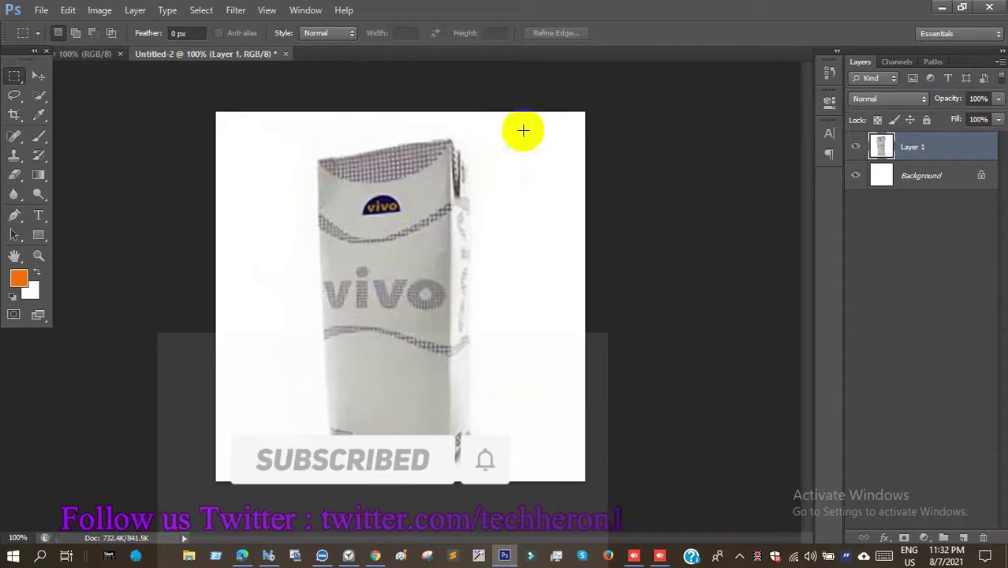
# Save the canvas to the Desktop as JPEG '1.jpg' at quality 2
pyautogui.click(41, 11)
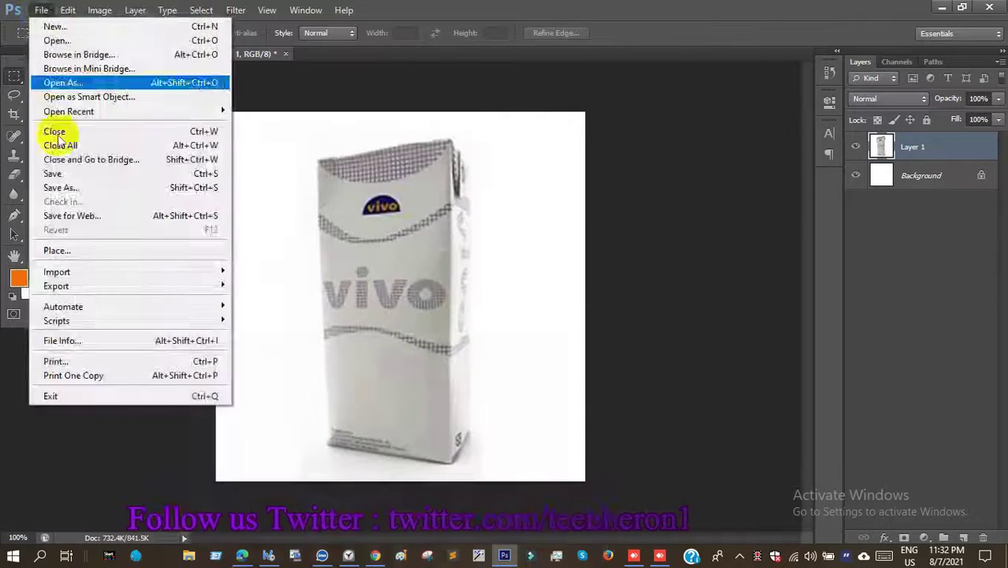
pyautogui.click(60, 189)
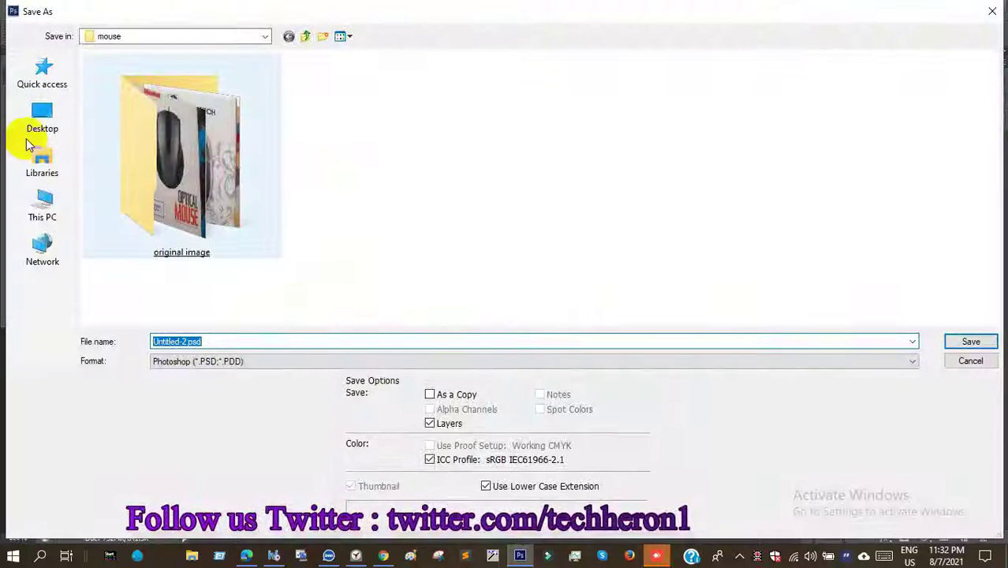
pyautogui.click(38, 125)
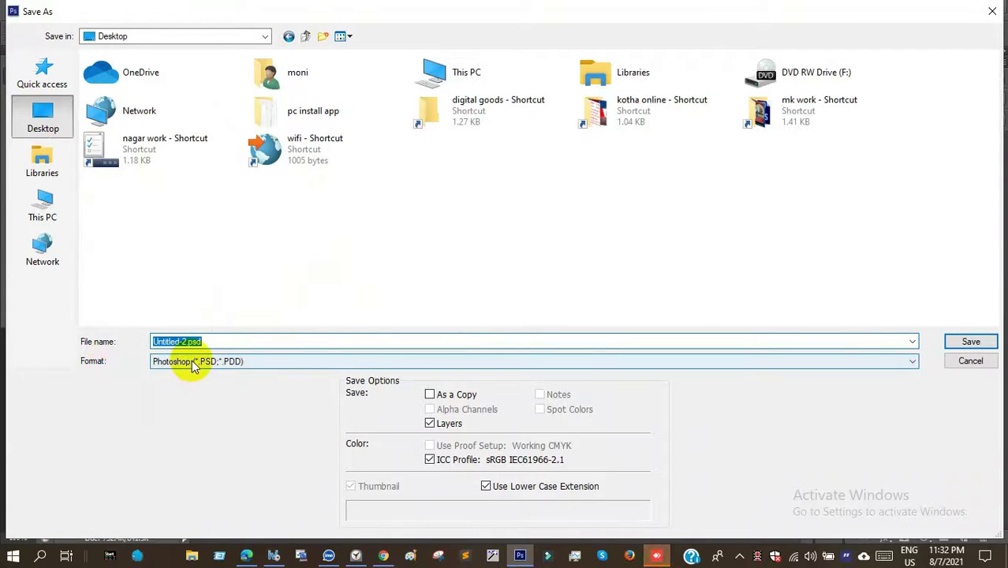
pyautogui.click(194, 363)
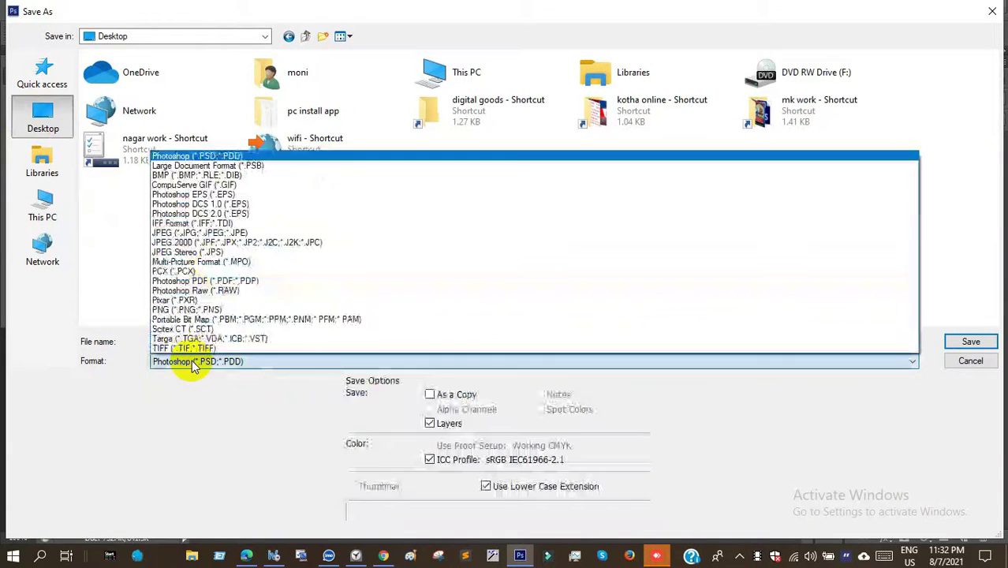
pyautogui.click(222, 234)
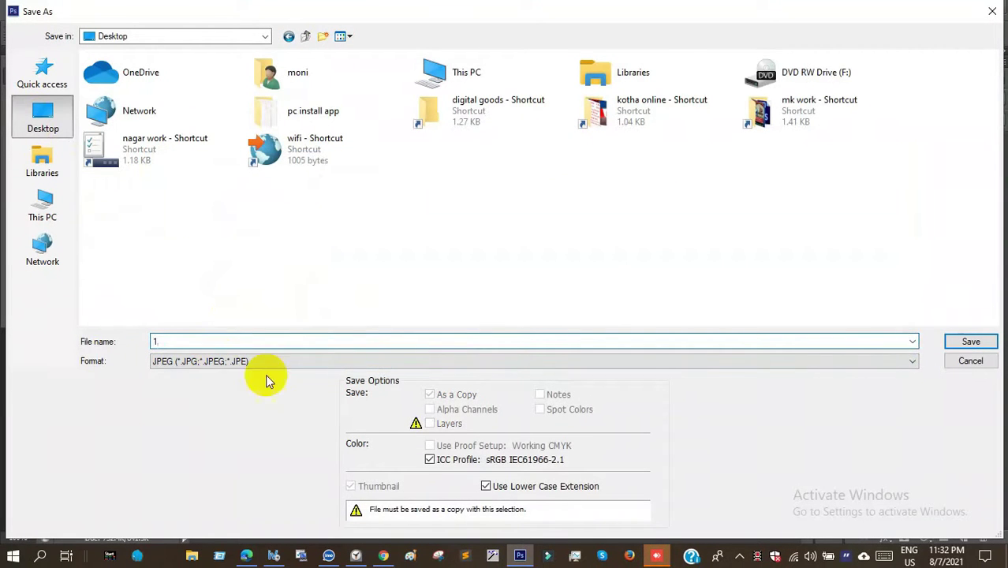
pyautogui.click(972, 344)
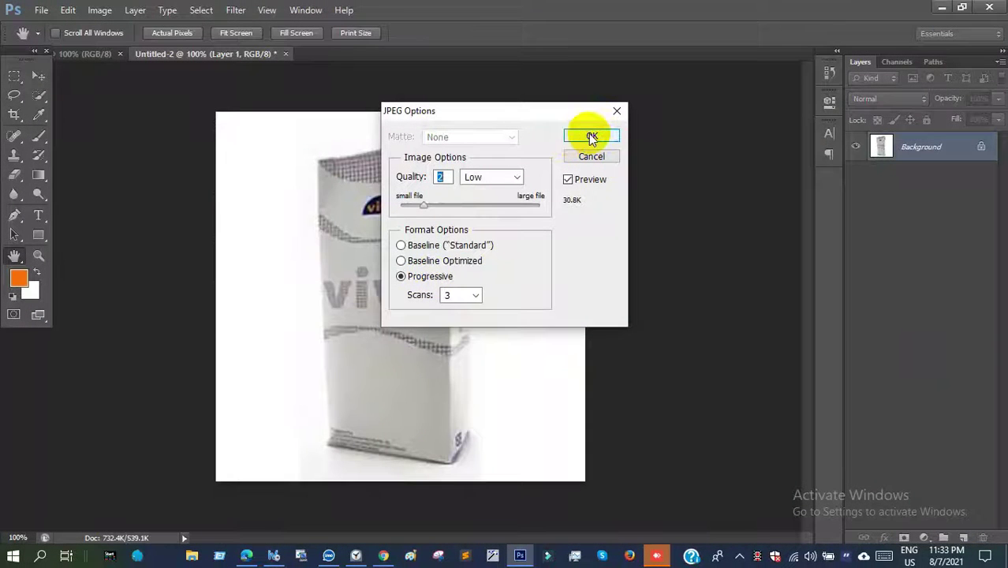
pyautogui.click(585, 136)
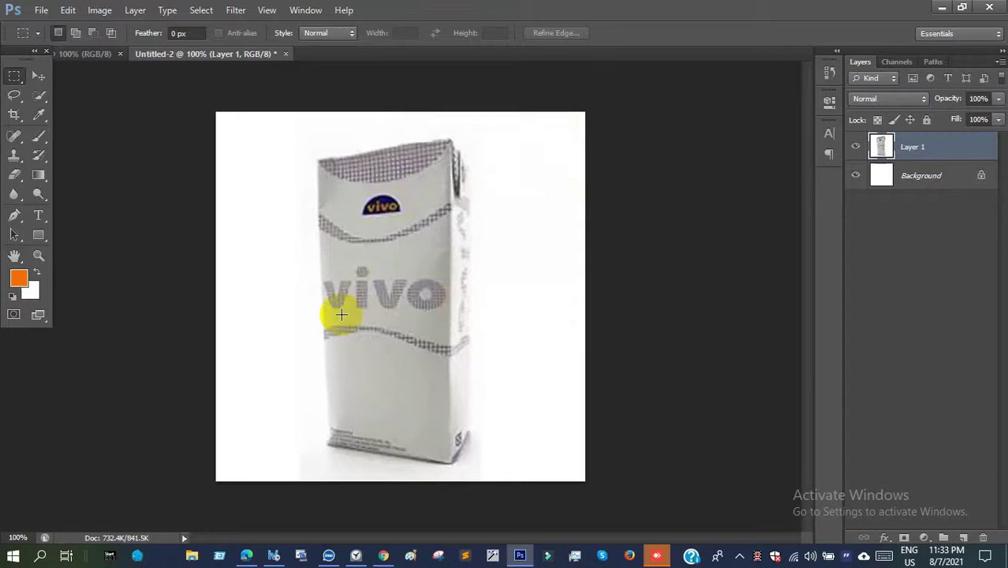
pyautogui.click(944, 14)
# Check in 1.jpg's Properties Details that it measures 500 × 500 pixels (20.3 KB)
pyautogui.click(927, 10)
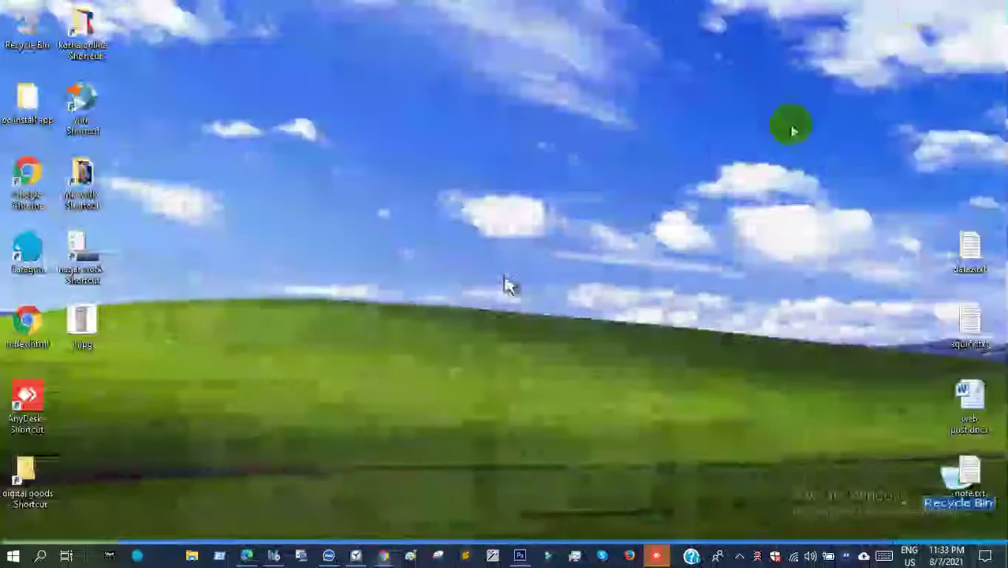
pyautogui.moveTo(82, 324); pyautogui.dragTo(177, 126)
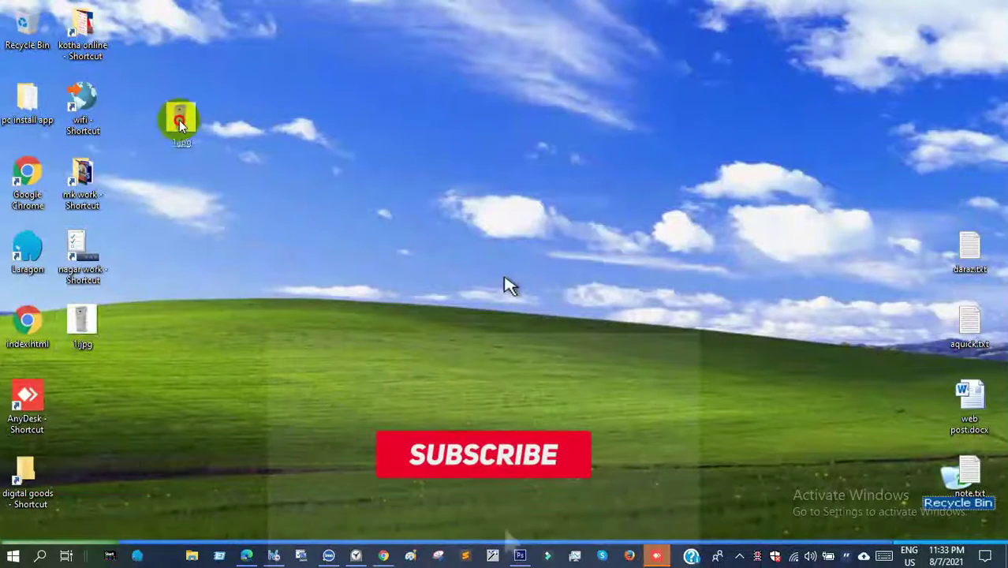
pyautogui.click(192, 95)
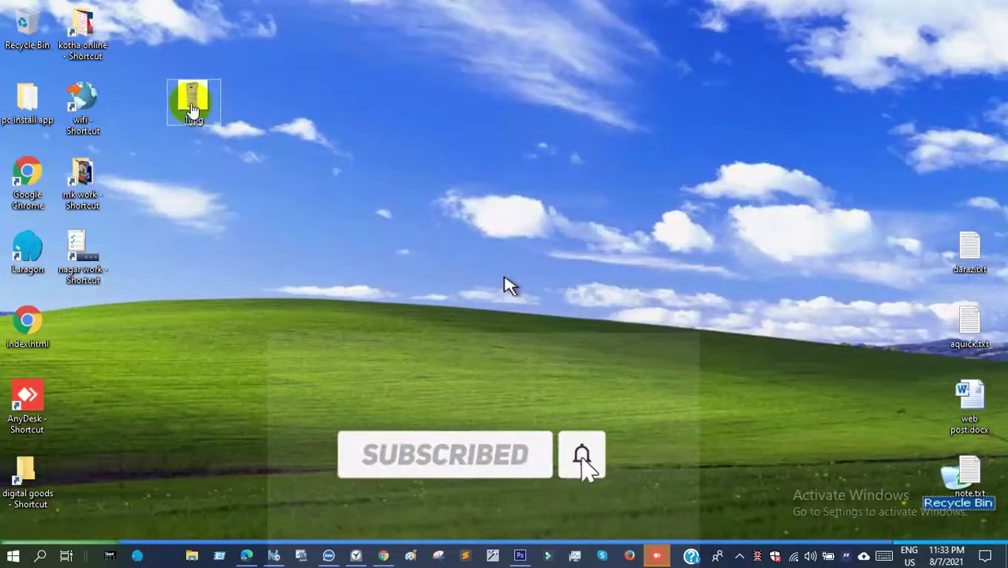
pyautogui.rightClick(193, 103)
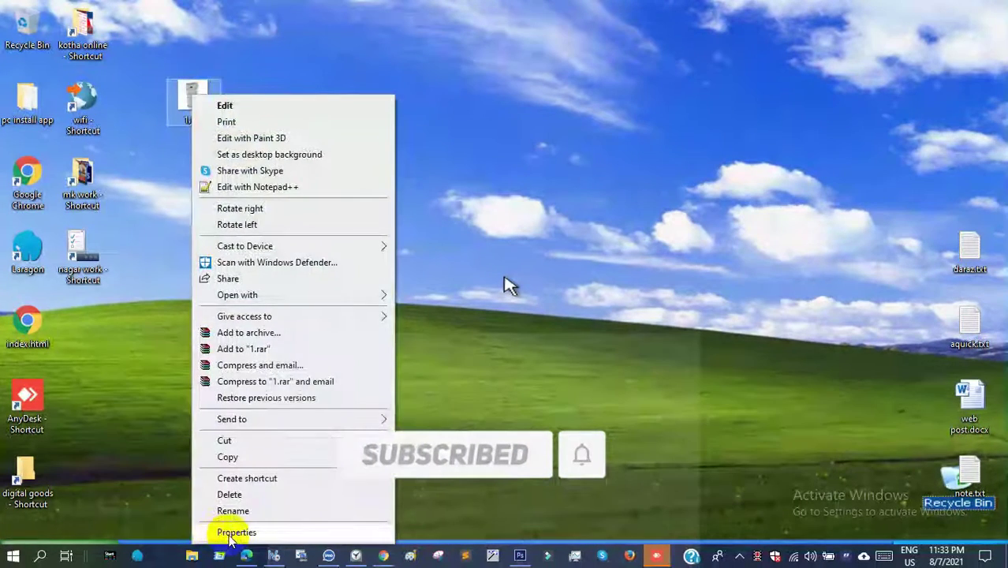
pyautogui.click(203, 532)
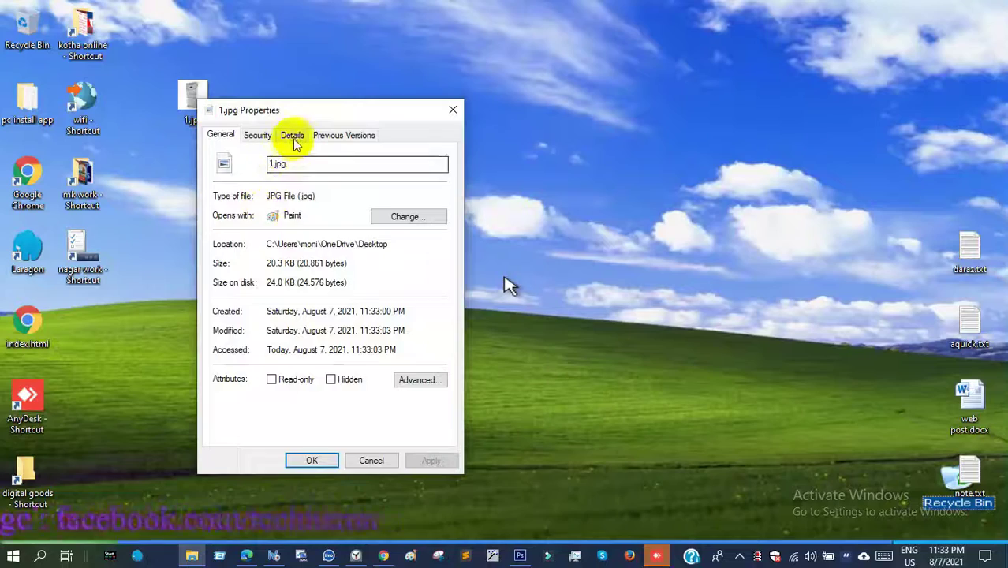
pyautogui.click(294, 136)
pyautogui.moveTo(342, 109); pyautogui.dragTo(426, 88)
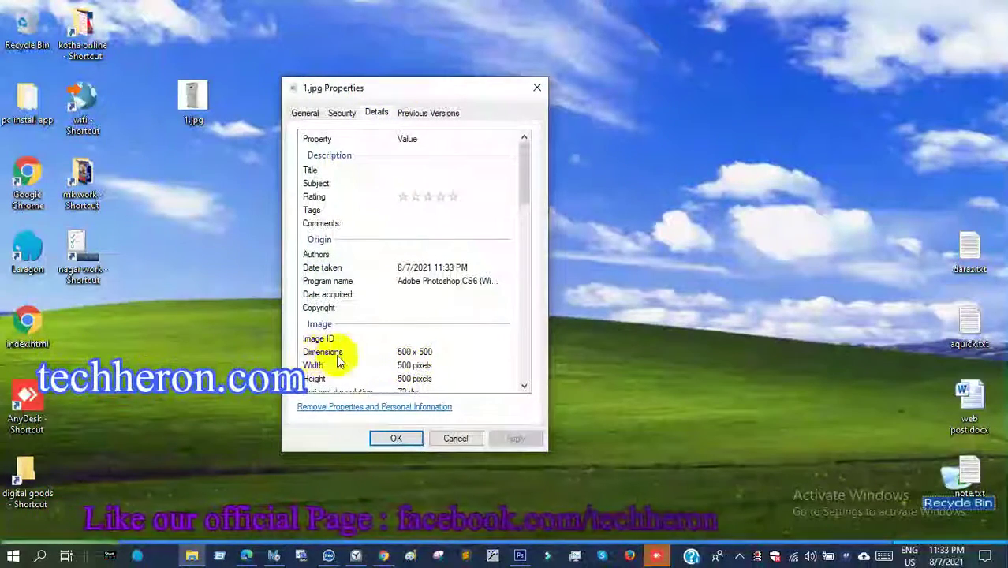
pyautogui.click(414, 352)
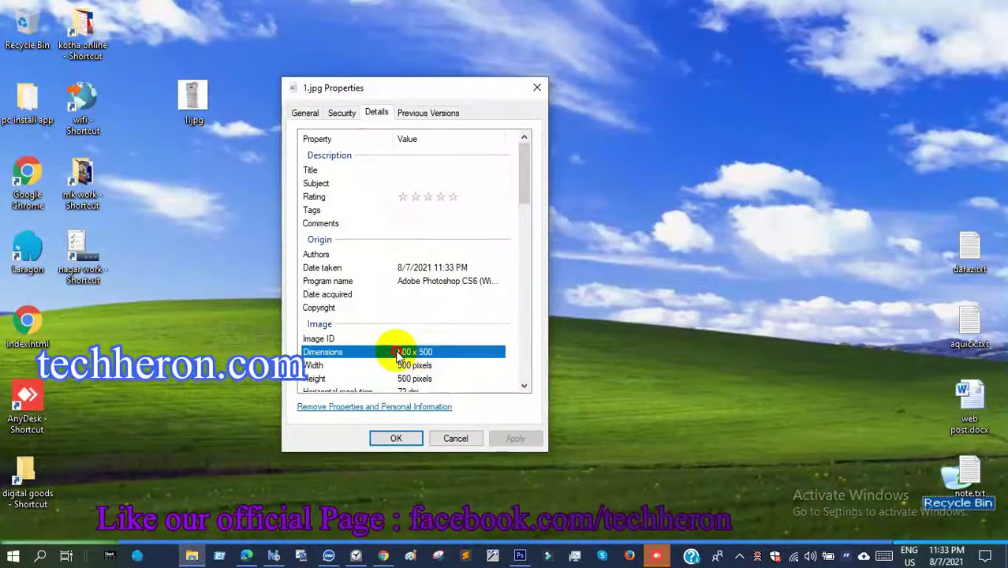
pyautogui.click(537, 86)
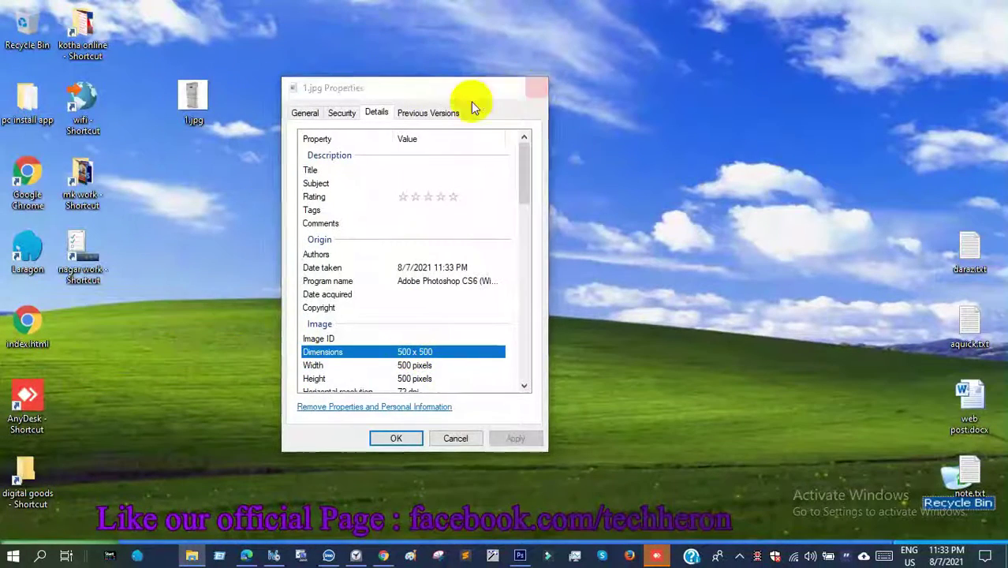
# Return the 1.jpg icon to the left column and restore Photoshop
pyautogui.moveTo(190, 109); pyautogui.dragTo(200, 180)
pyautogui.moveTo(108, 370); pyautogui.dragTo(119, 372)
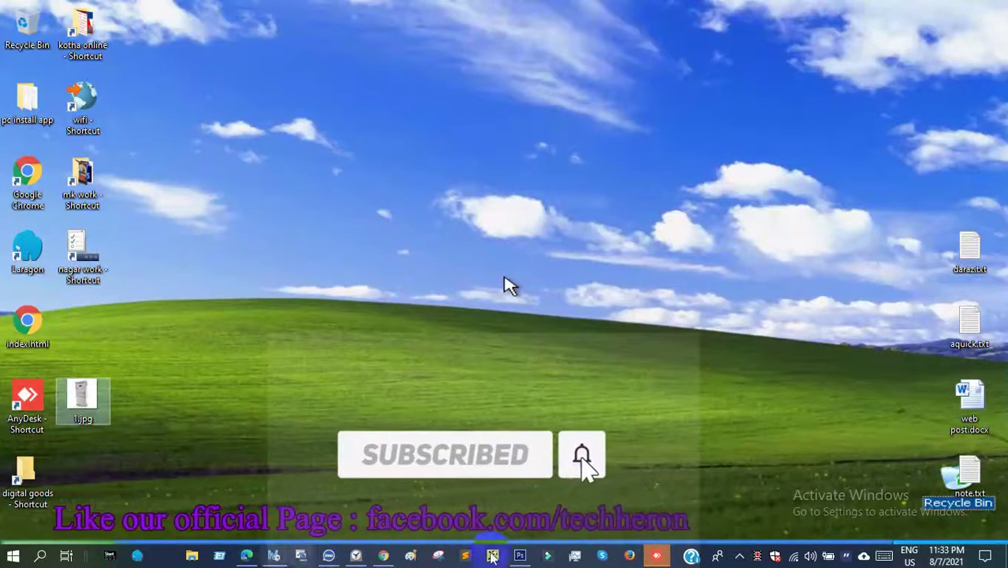
pyautogui.click(521, 556)
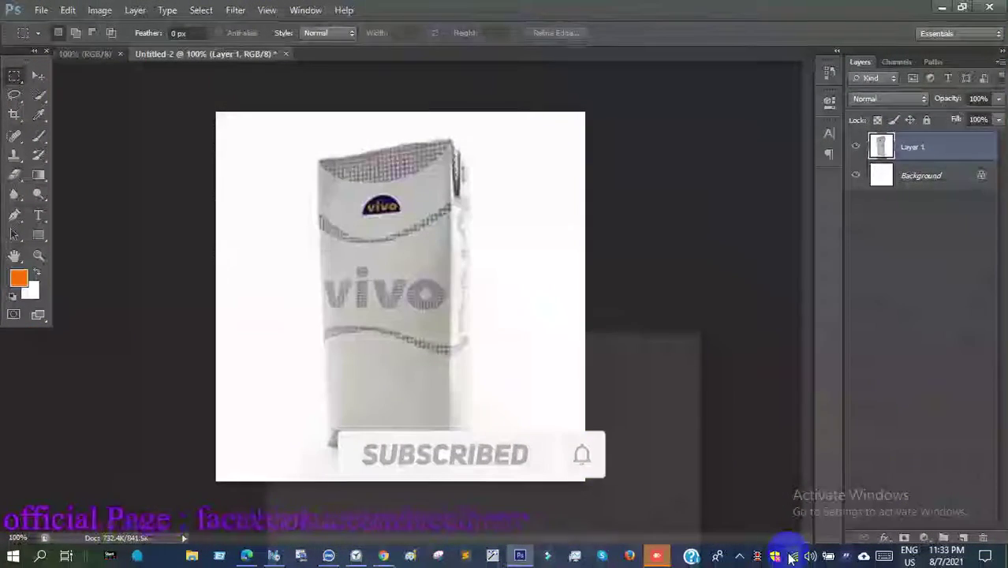